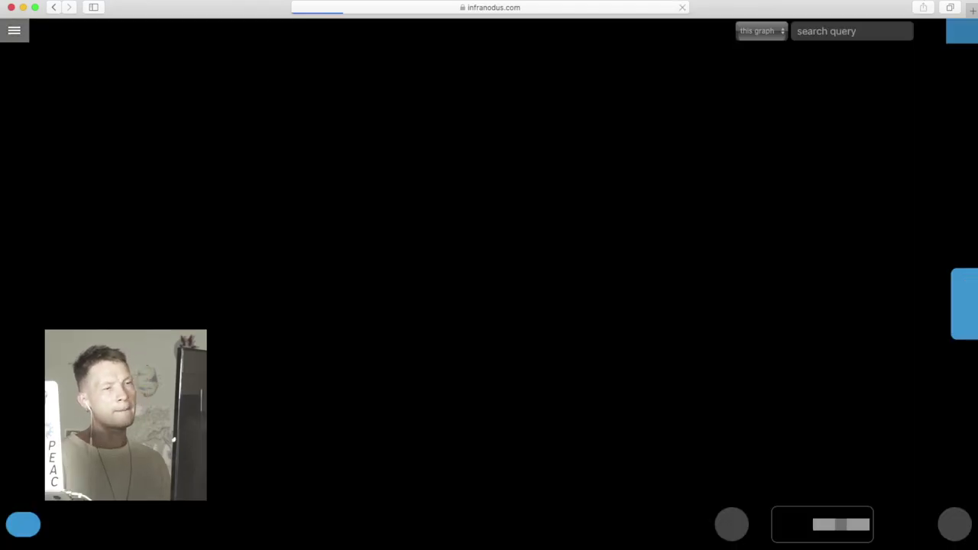
- Explore the topic "superposition" using AI-Generated Facts as the source of truth
click(572, 227)
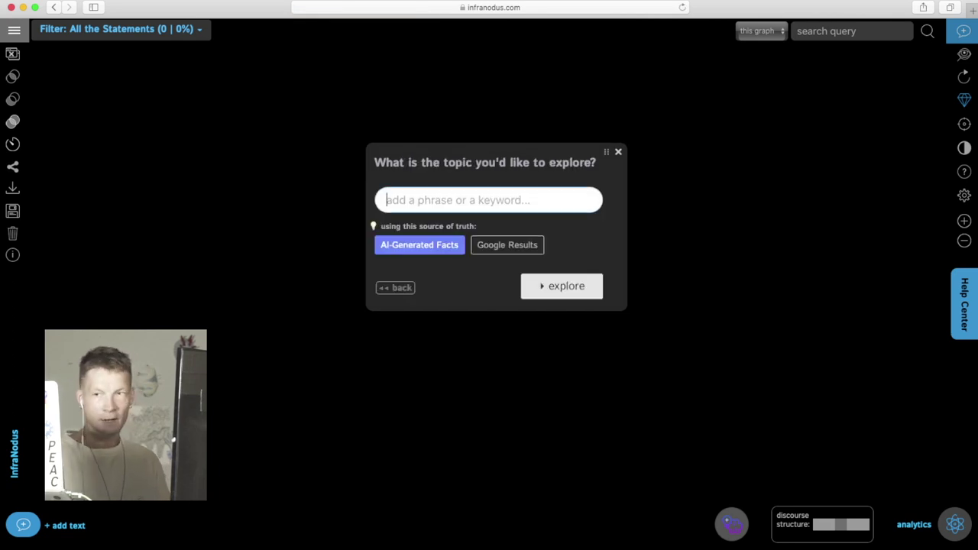
text(superposition)
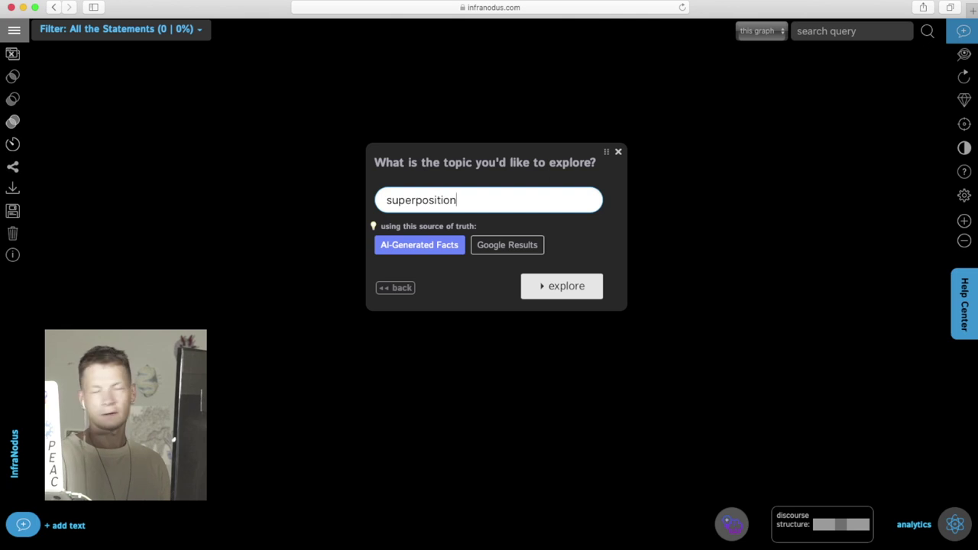
key(Return)
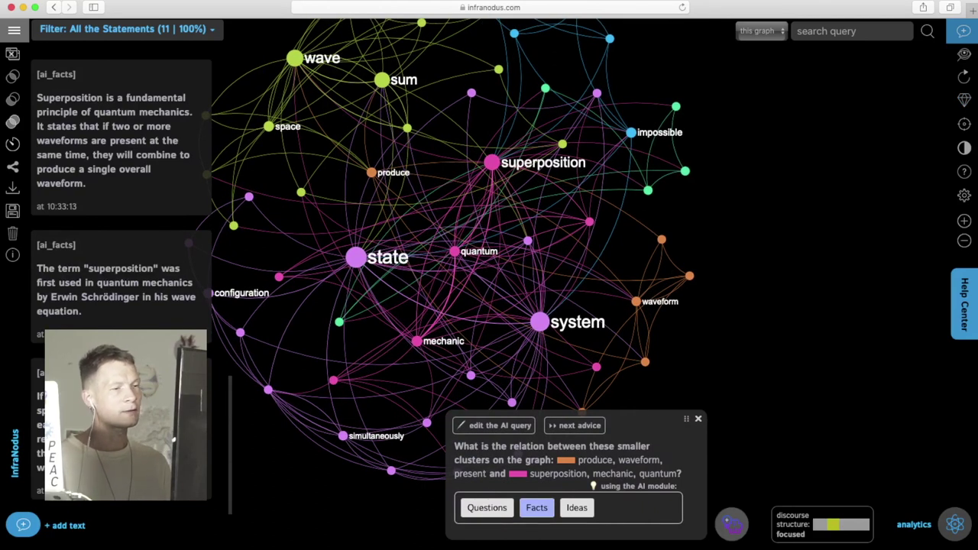
- Generate an AI fact from the quantum, system and state nodes and save it to the graph
click(474, 251)
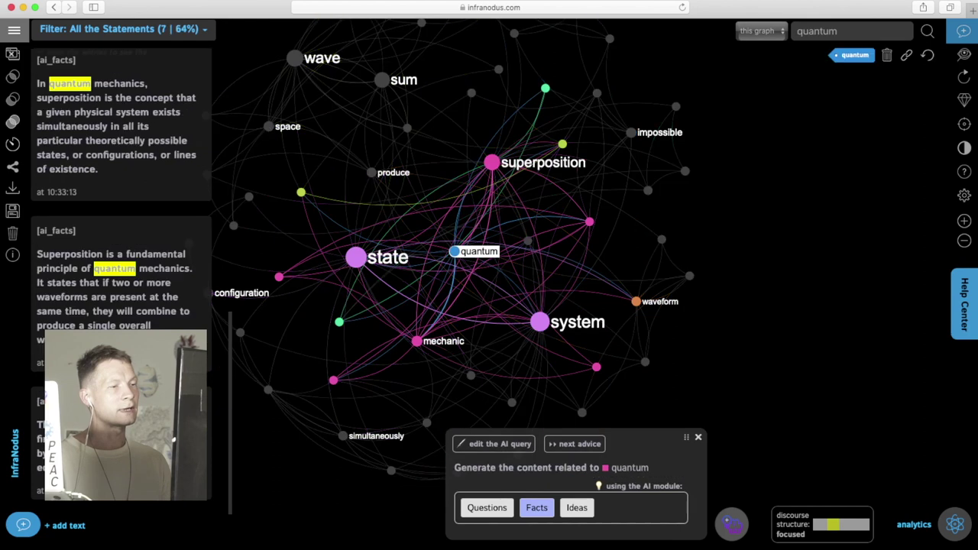
click(540, 322)
click(356, 257)
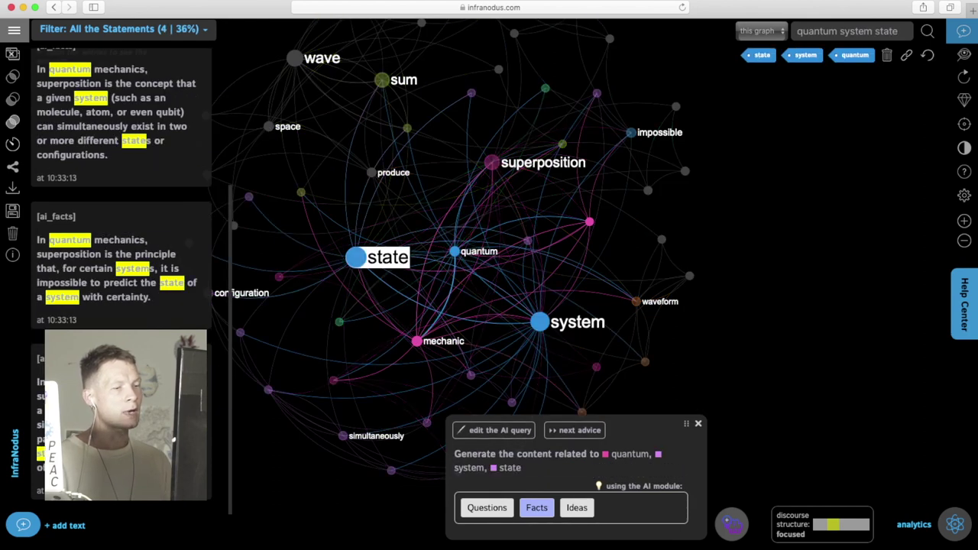
click(537, 507)
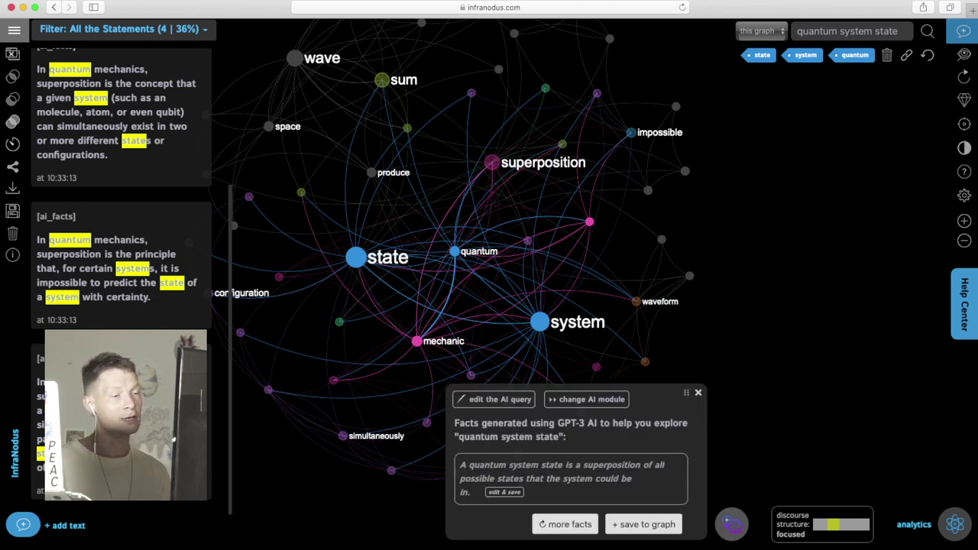
click(644, 524)
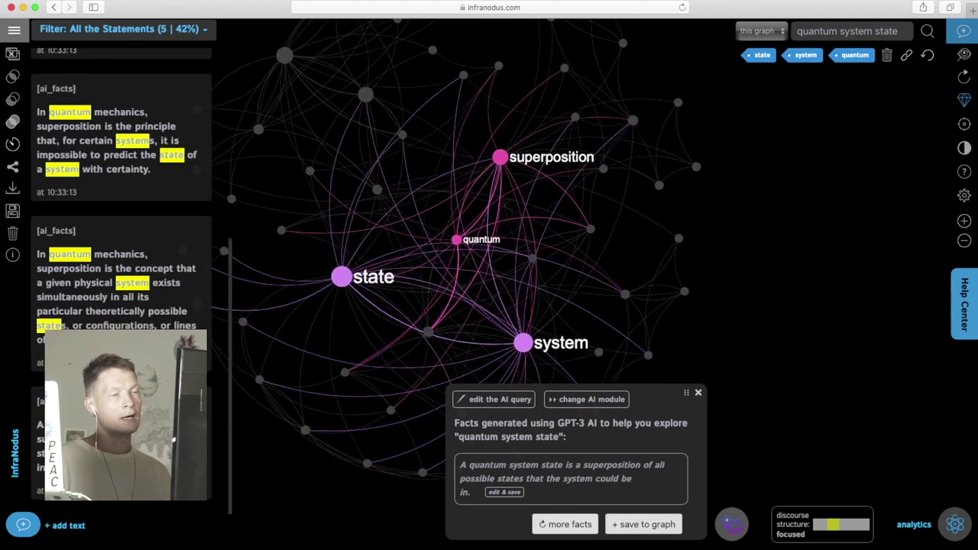
- Save another generated fact, on representing the wave function of a quantum system, to the graph and clear the node selection
click(566, 524)
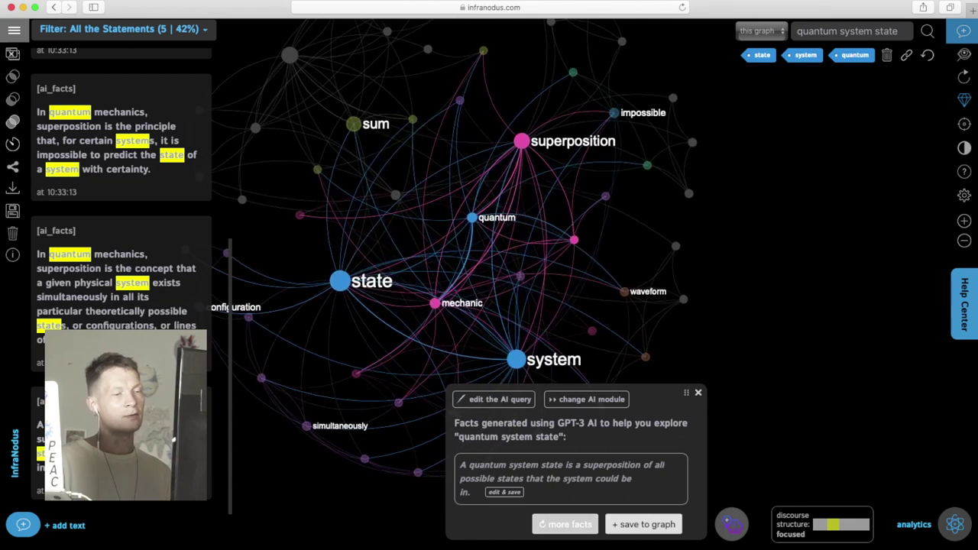
click(565, 524)
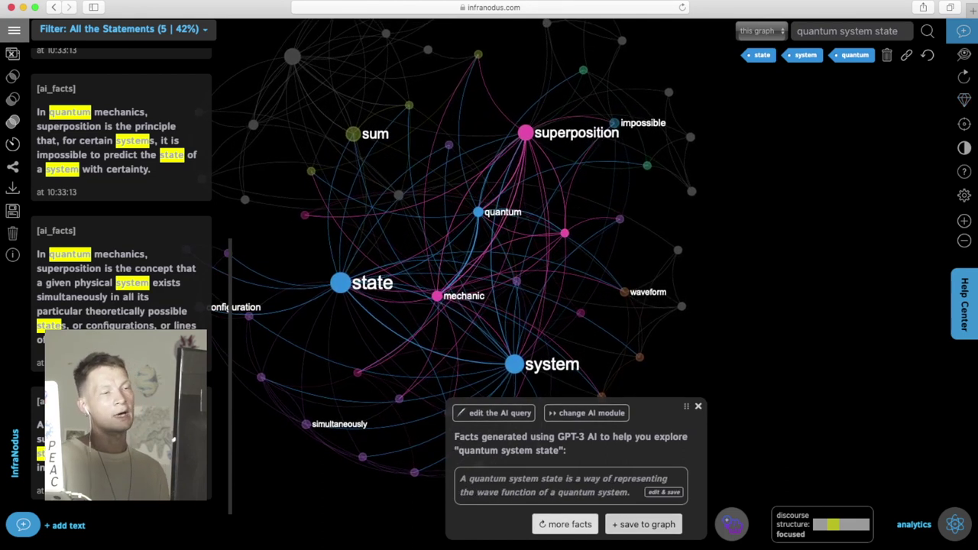
click(643, 524)
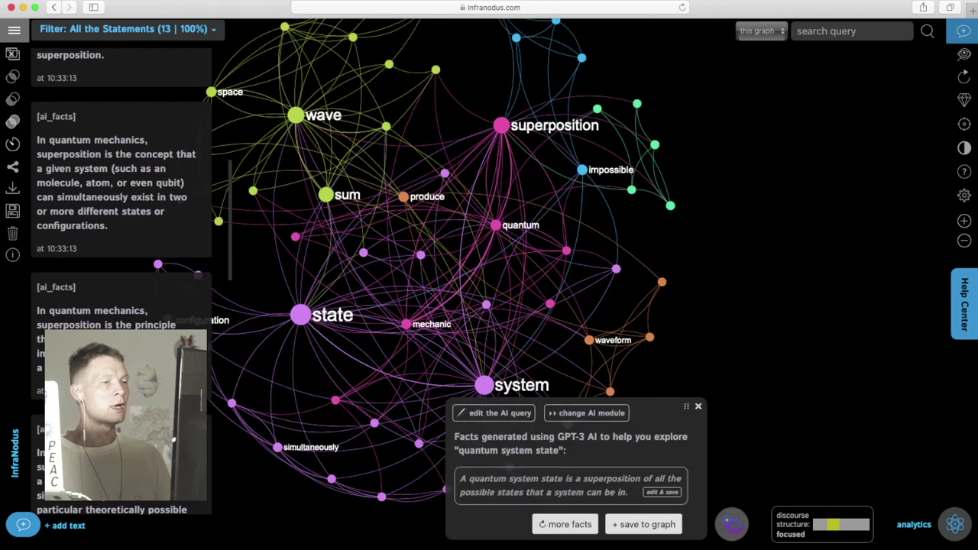
key(super+t)
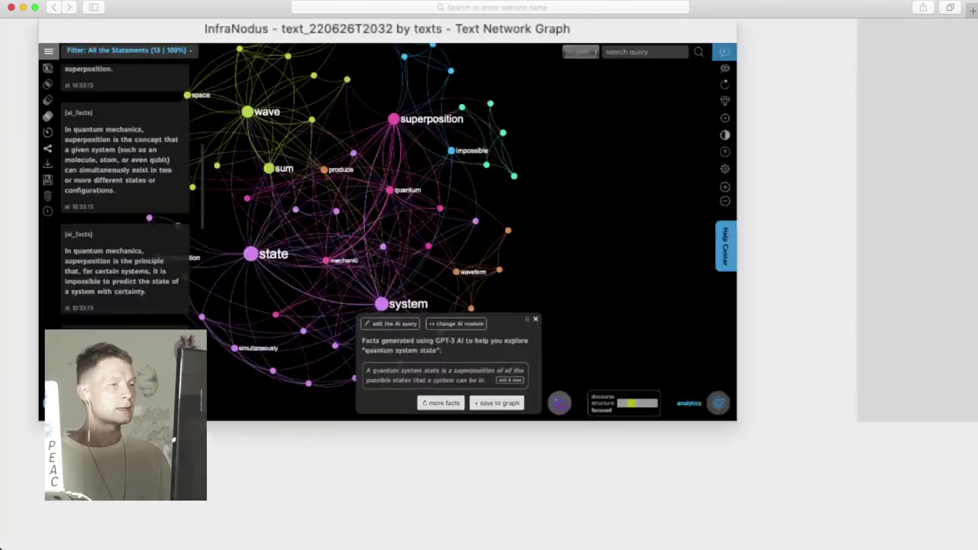
key(Escape)
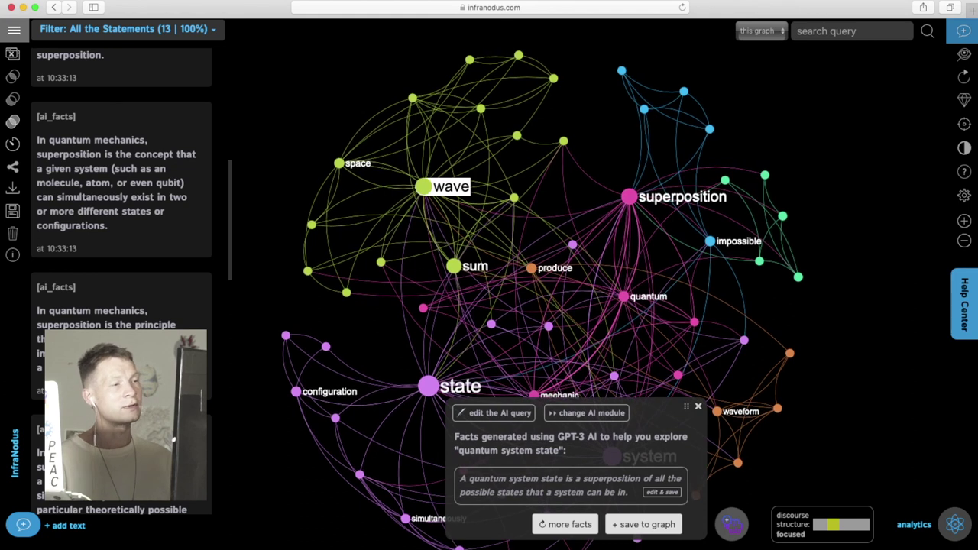
- Select the wave, space, state and superposition nodes and generate an AI fact linking them
click(443, 187)
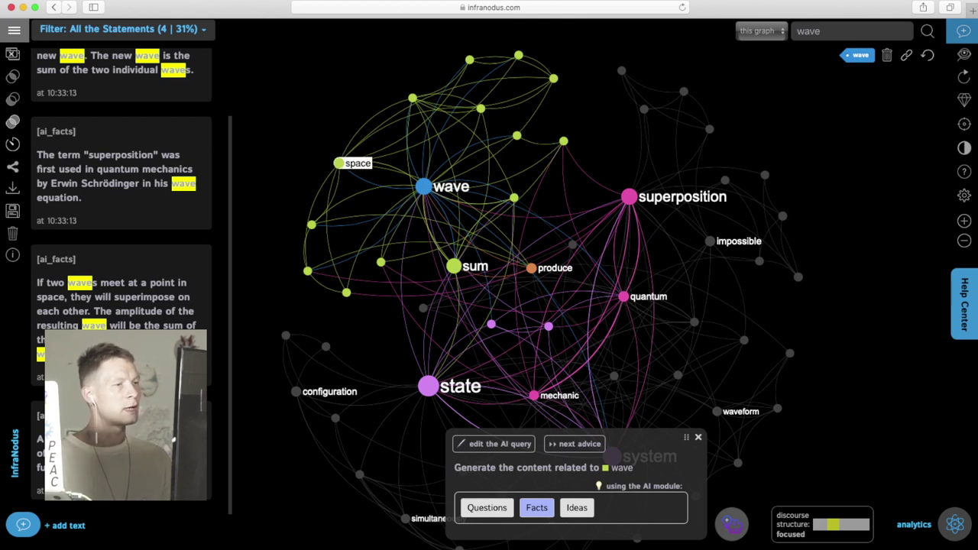
click(356, 163)
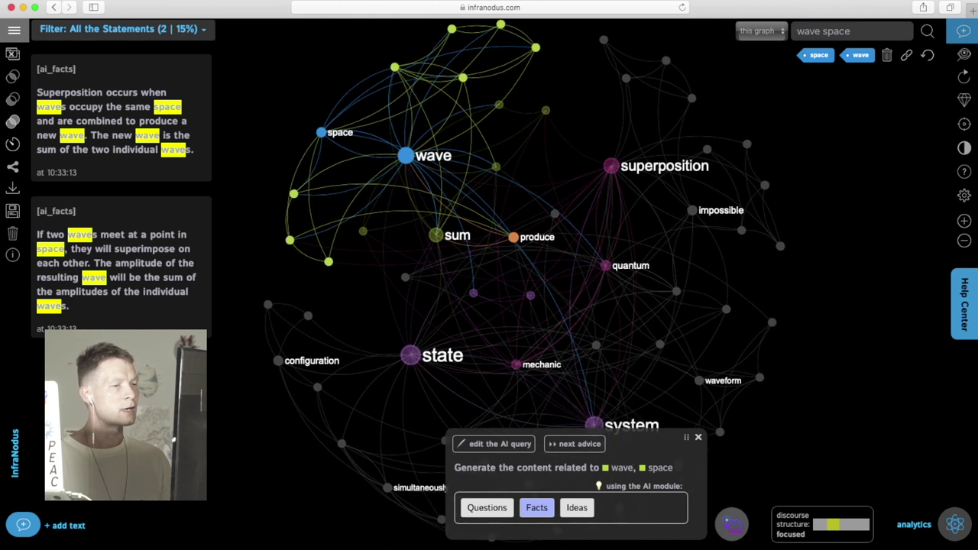
click(441, 355)
click(613, 166)
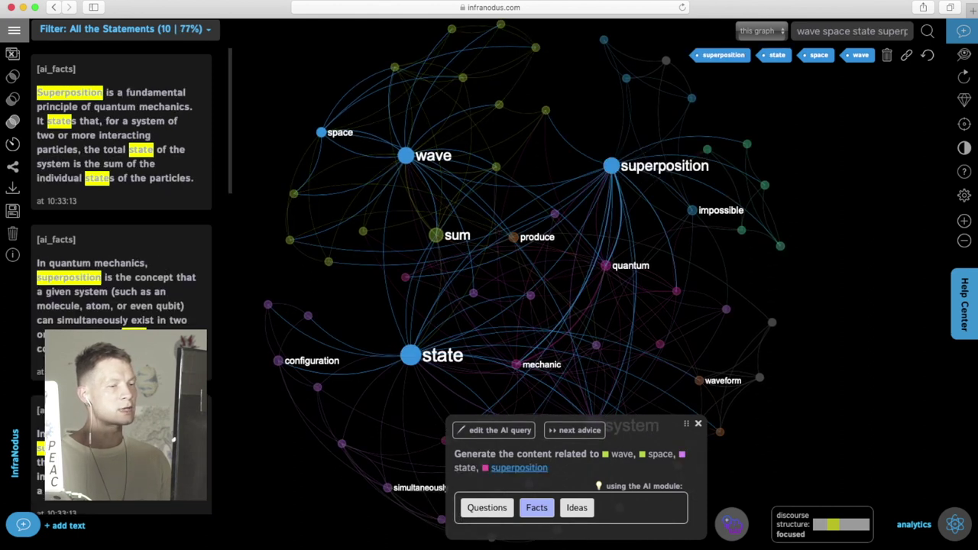
click(537, 509)
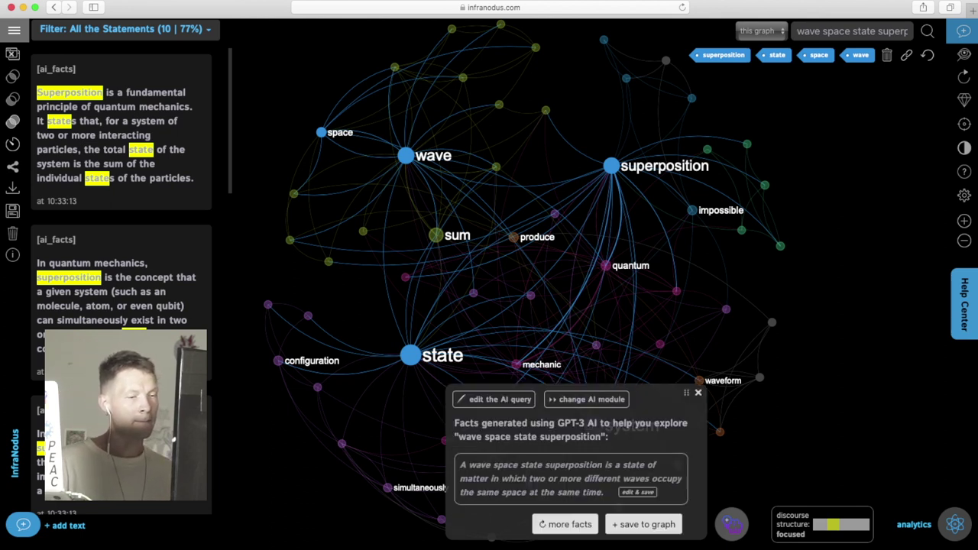
- Save generated facts on quantum states encoding information and on combining waveforms to the graph, and clear the node selection
click(565, 524)
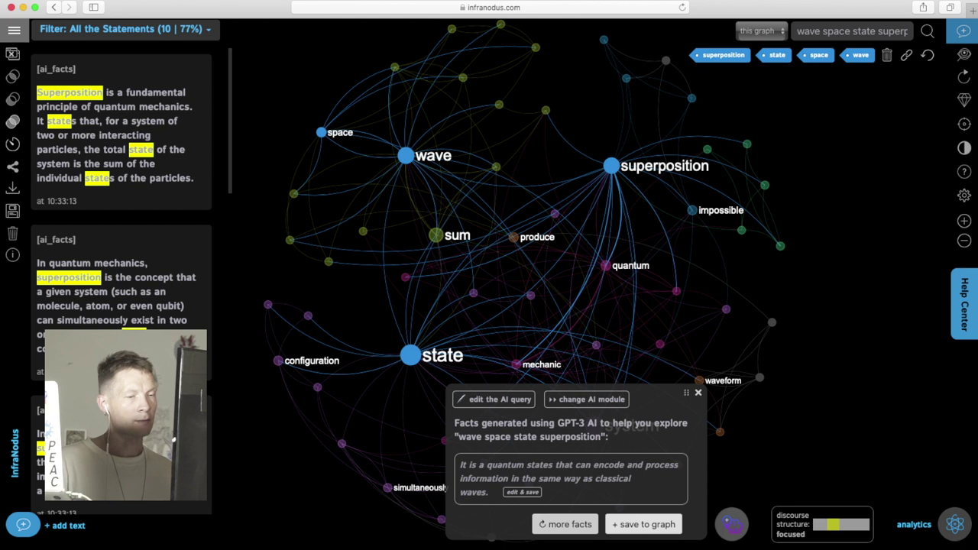
click(643, 524)
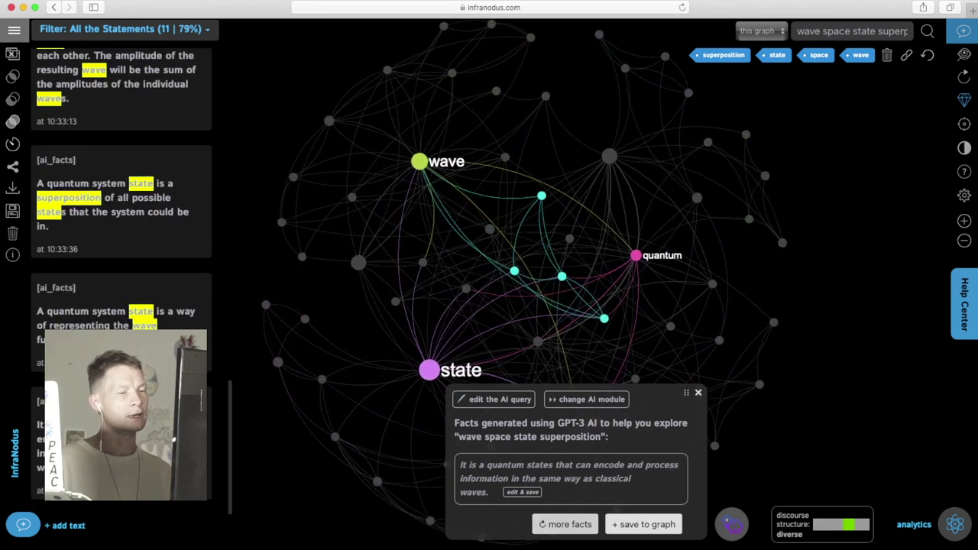
click(565, 524)
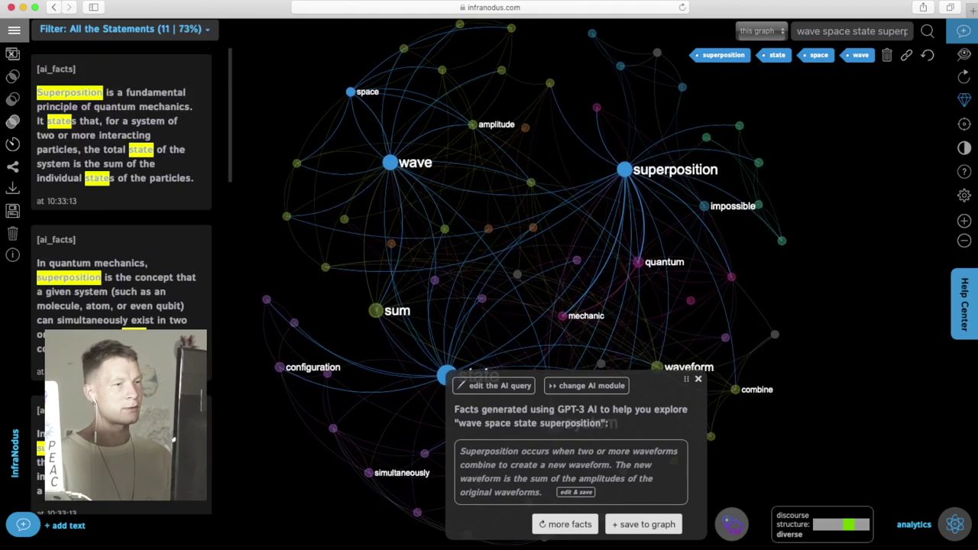
click(928, 55)
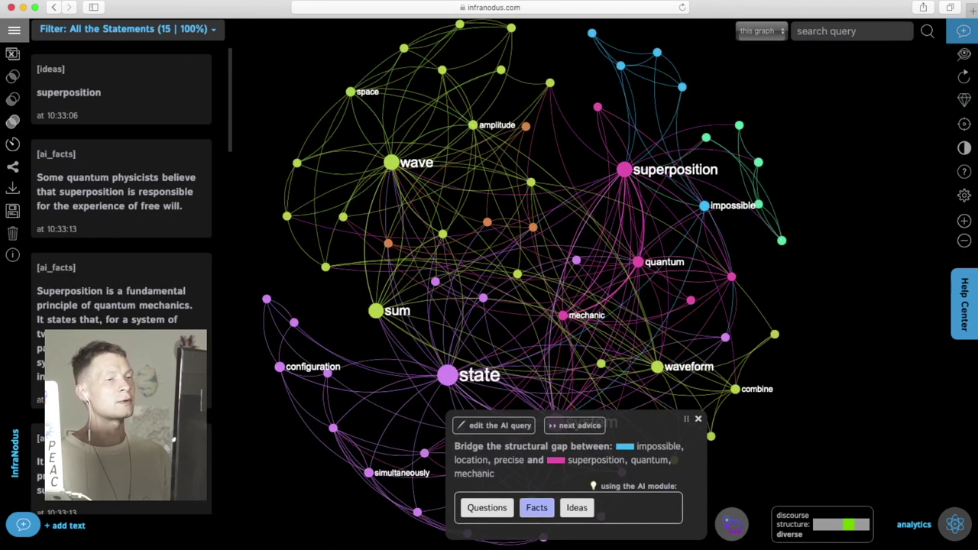
- From the Gap Insight analysis, generate AI questions bridging impossible, location, precise and superposition, quantum, mechanic, and save two to the graph
drag(520, 268, 455, 263)
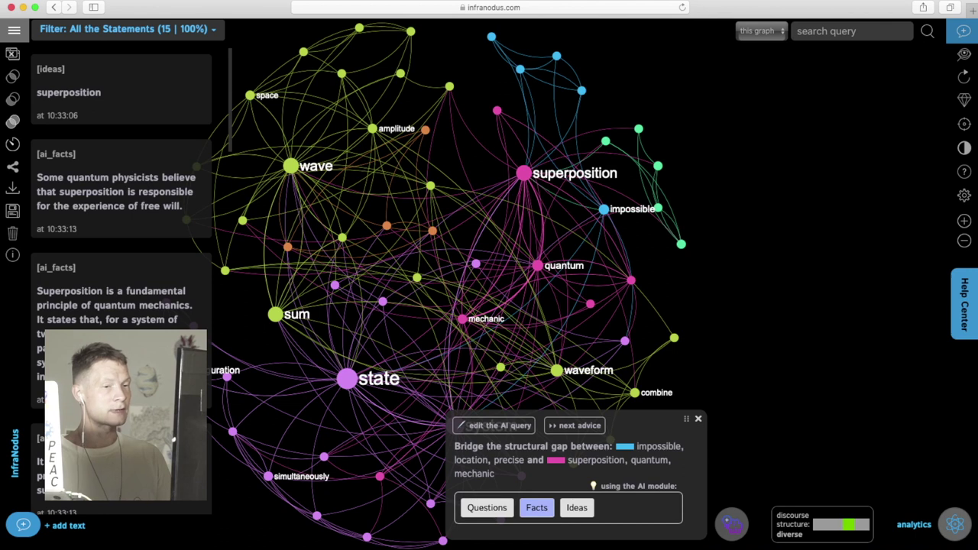
click(955, 524)
click(817, 201)
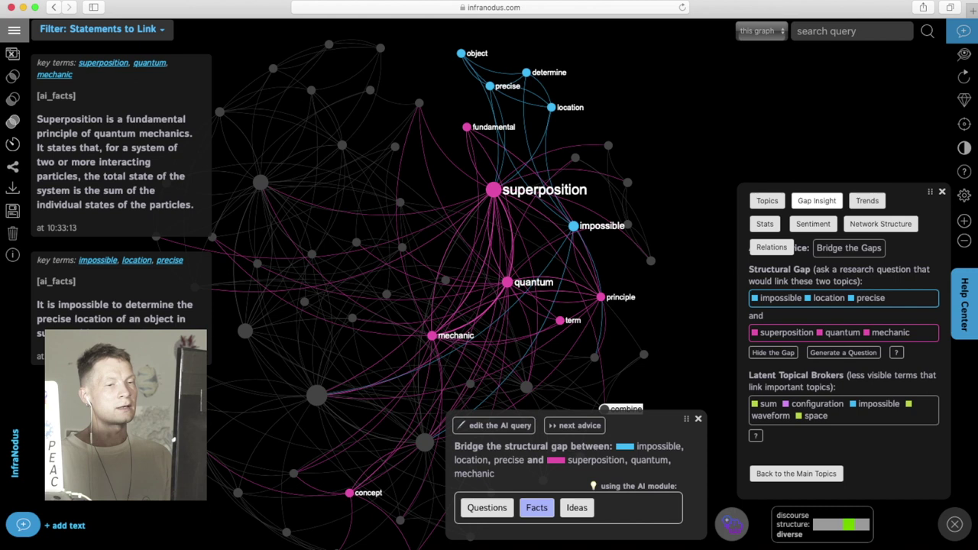
click(843, 352)
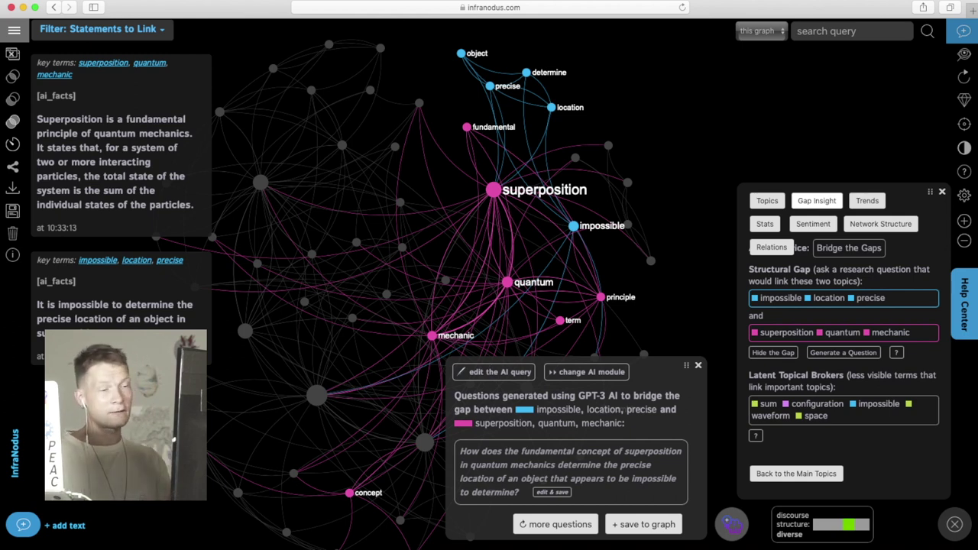
click(643, 524)
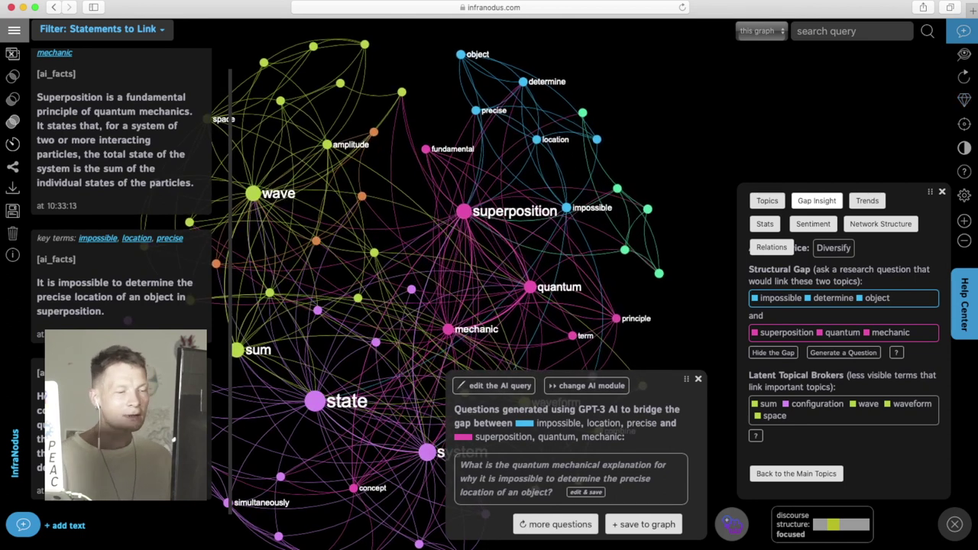
click(556, 525)
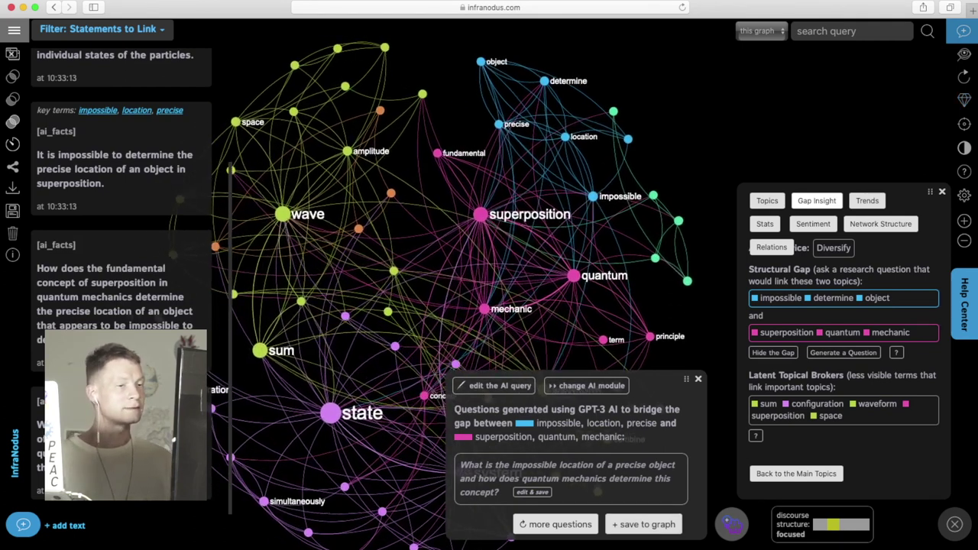
click(697, 379)
- Review the statements containing wave, quantum, superposition and state by selecting those nodes, and clear the selection
drag(672, 367, 650, 388)
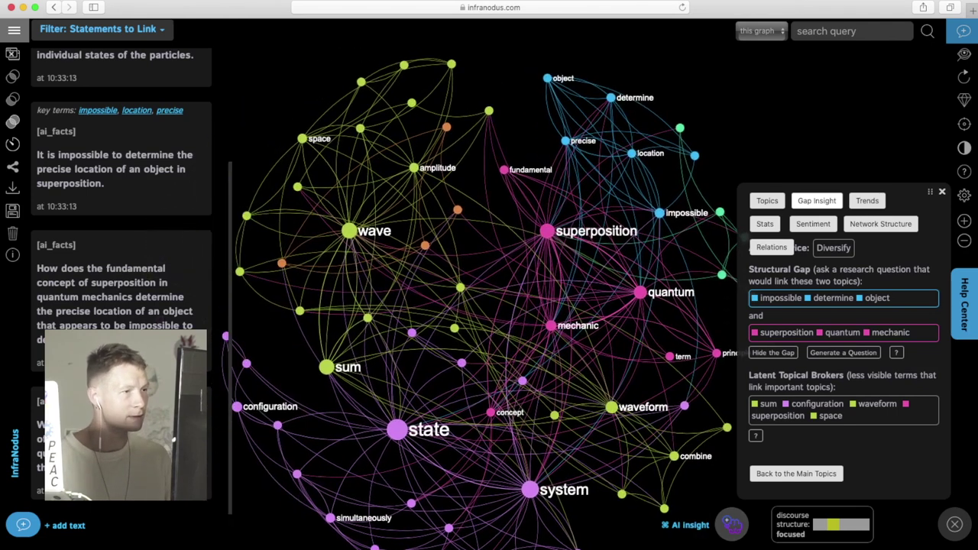
click(348, 231)
click(640, 292)
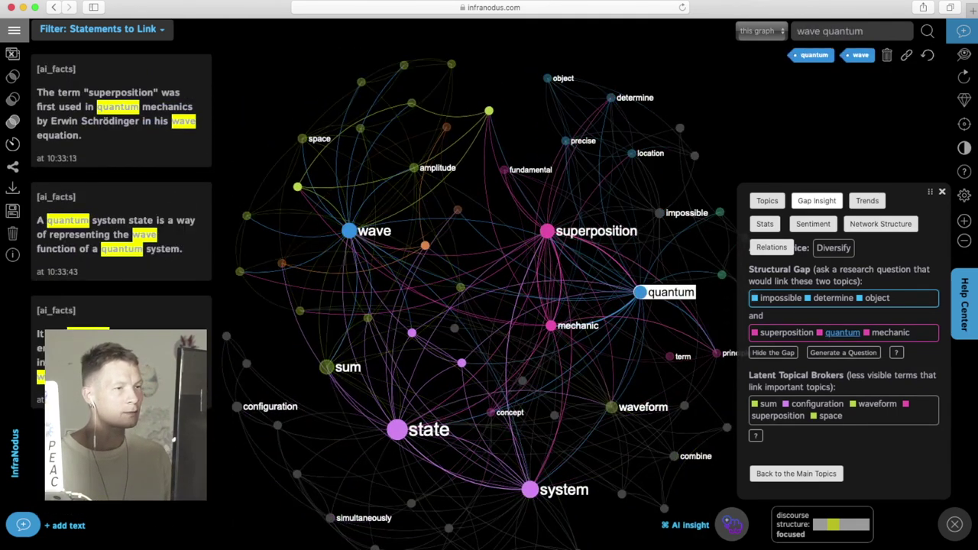
click(547, 231)
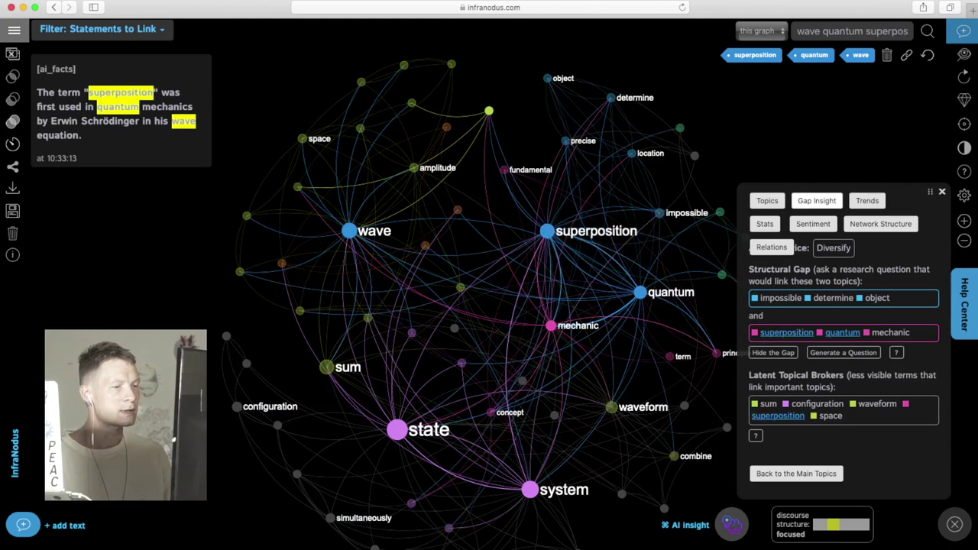
click(397, 430)
scroll(120, 275, down, 5)
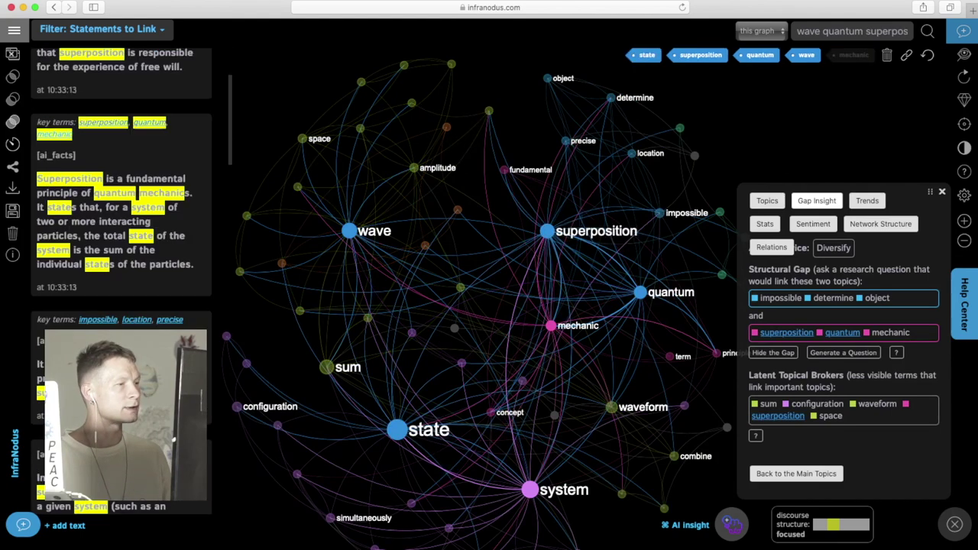
scroll(120, 275, up, 10)
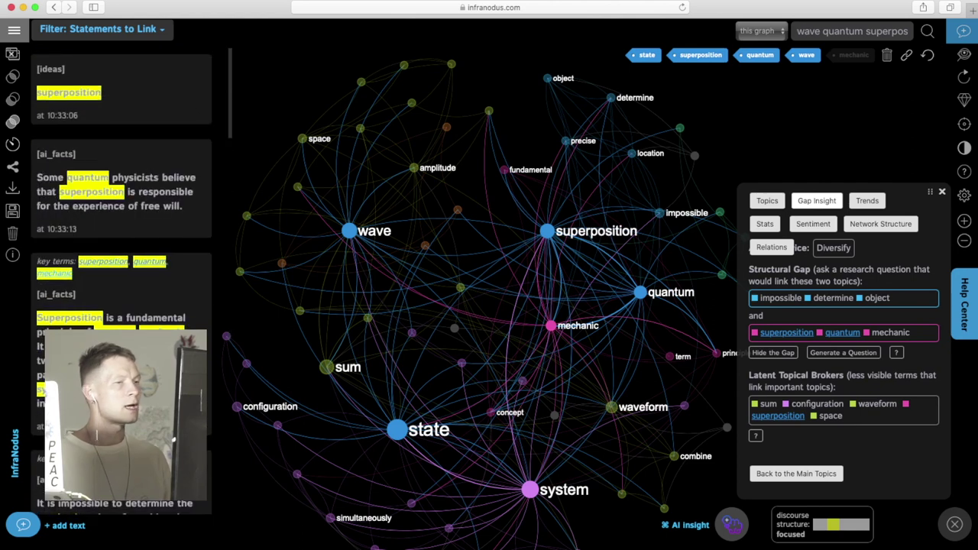
click(927, 55)
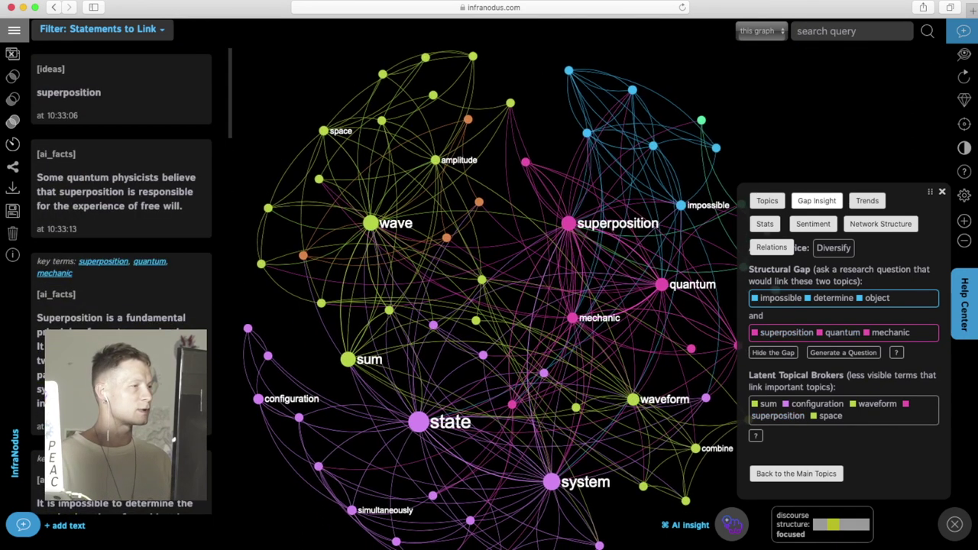
- Check the download formats available for the graph image, graph data and text data, and dismiss them
click(13, 189)
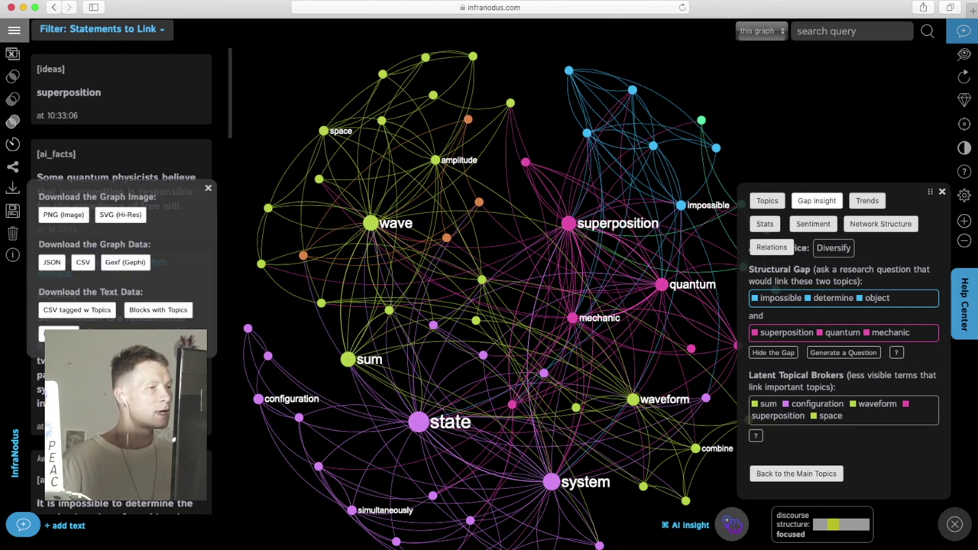
click(208, 188)
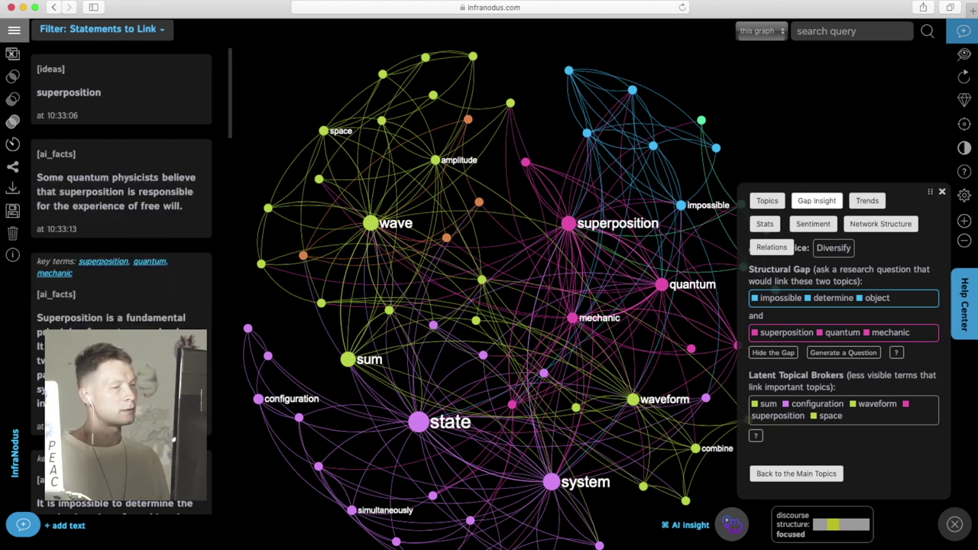
- Add the statements "Superposition is related to quantum states" and "Wave is an important concept in quantum mechanics. It represents a changing state." to the graph
click(23, 525)
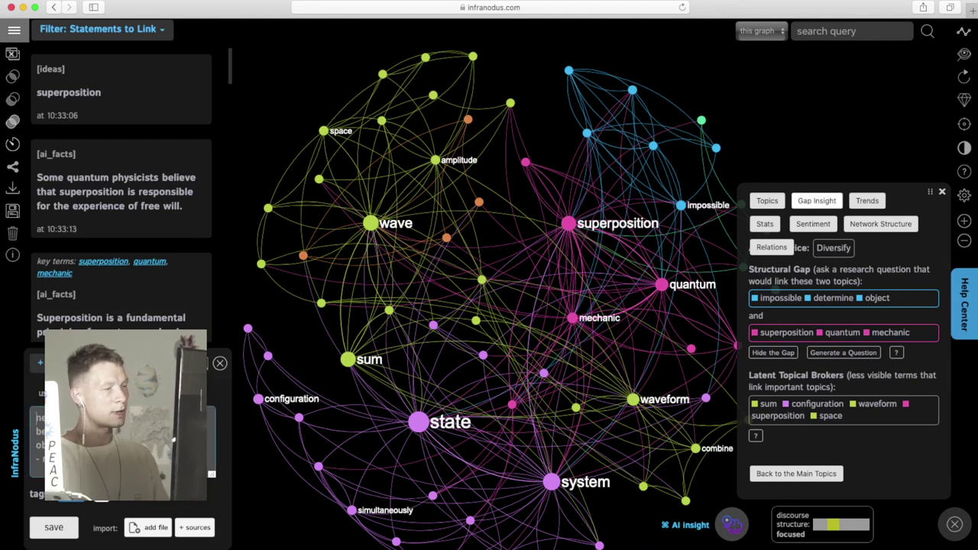
text(Su)
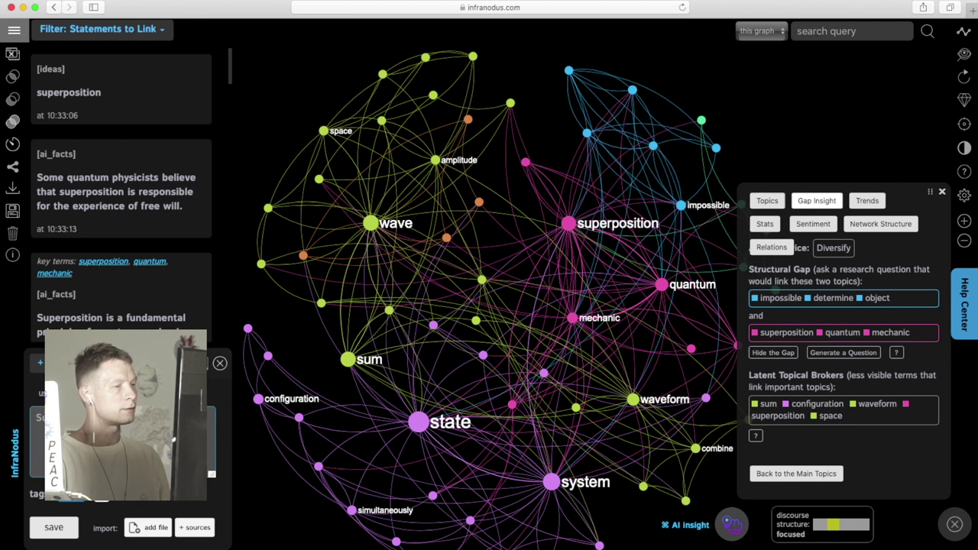
text(m state)
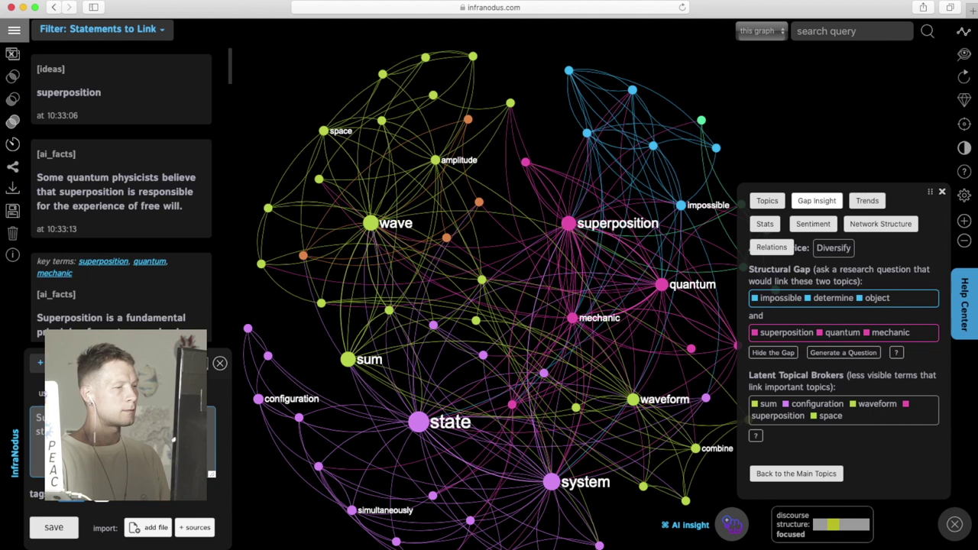
key(Return)
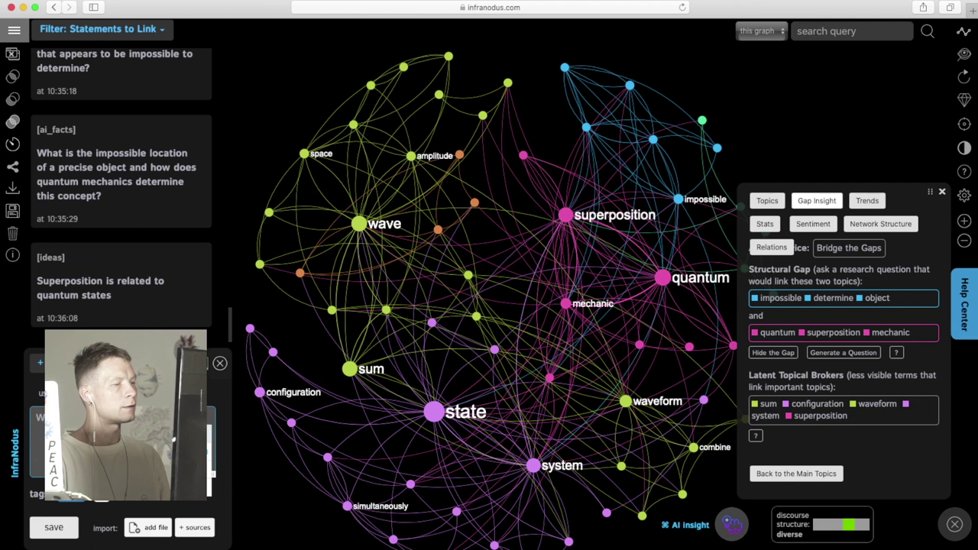
text(qu)
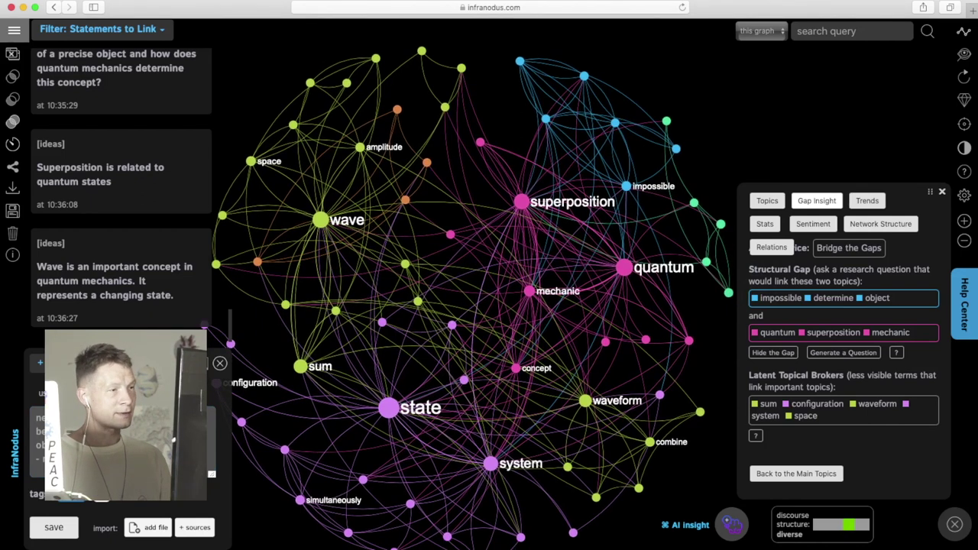
- Filter the graph to statements tagged ideas and show it with labels on all nodes and the analytics closed
click(97, 28)
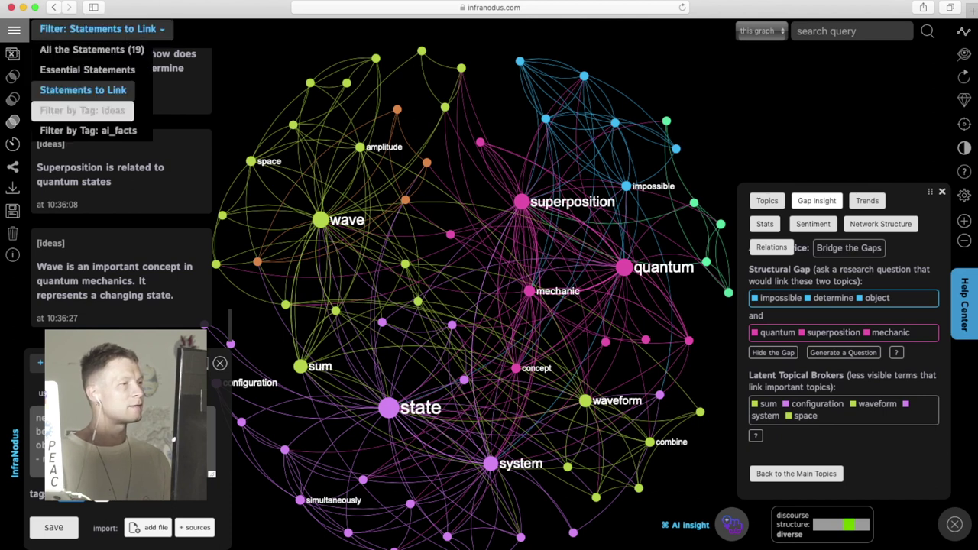
click(83, 110)
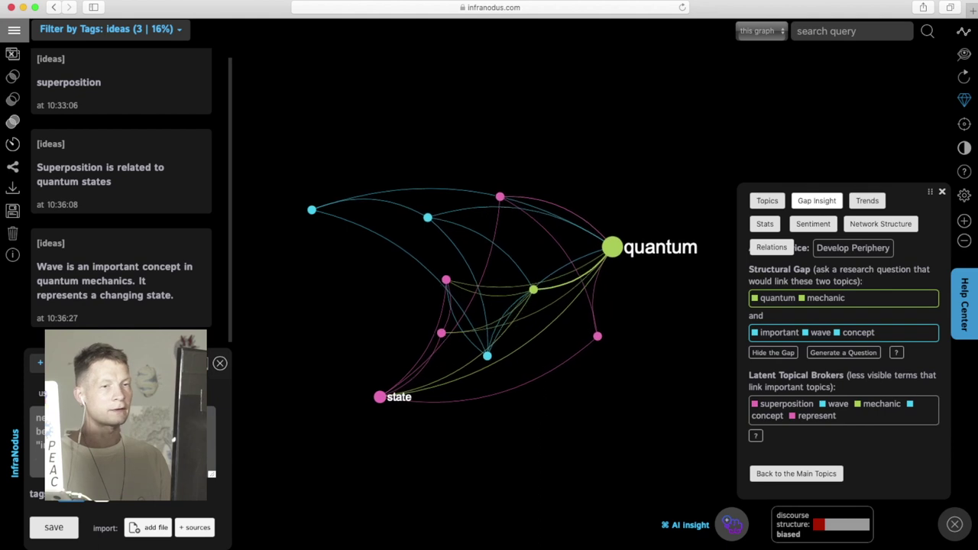
click(964, 195)
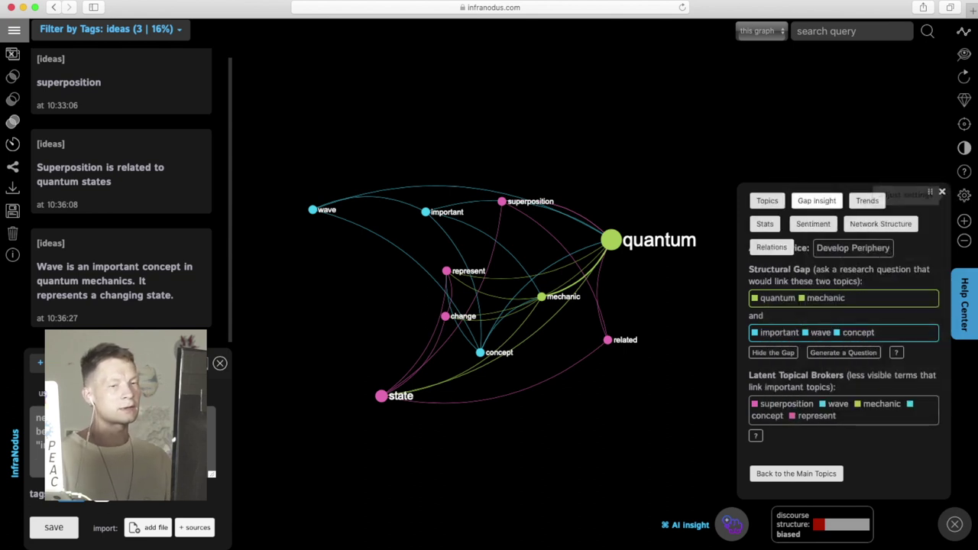
click(954, 524)
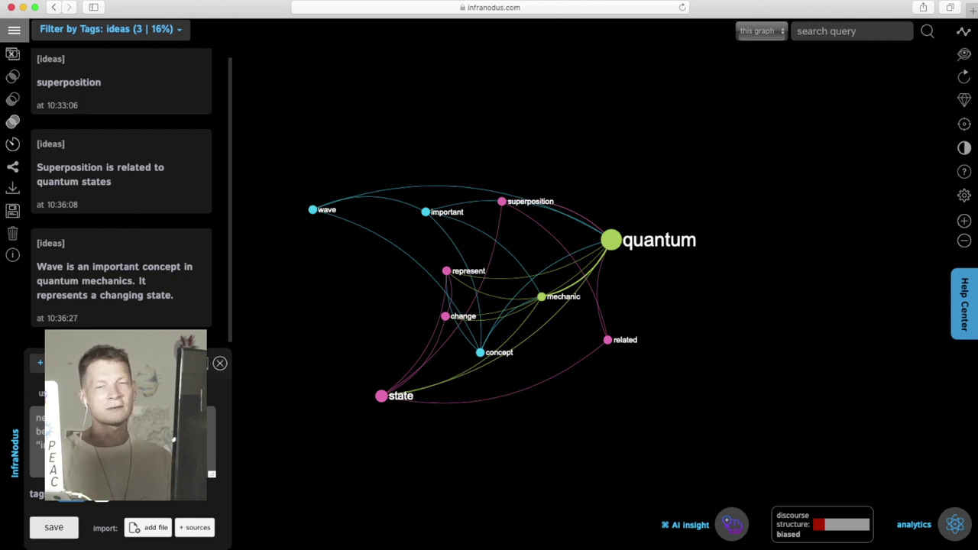
- Remove the tag filter so that the graph includes all the statements
mouse_move(107, 30)
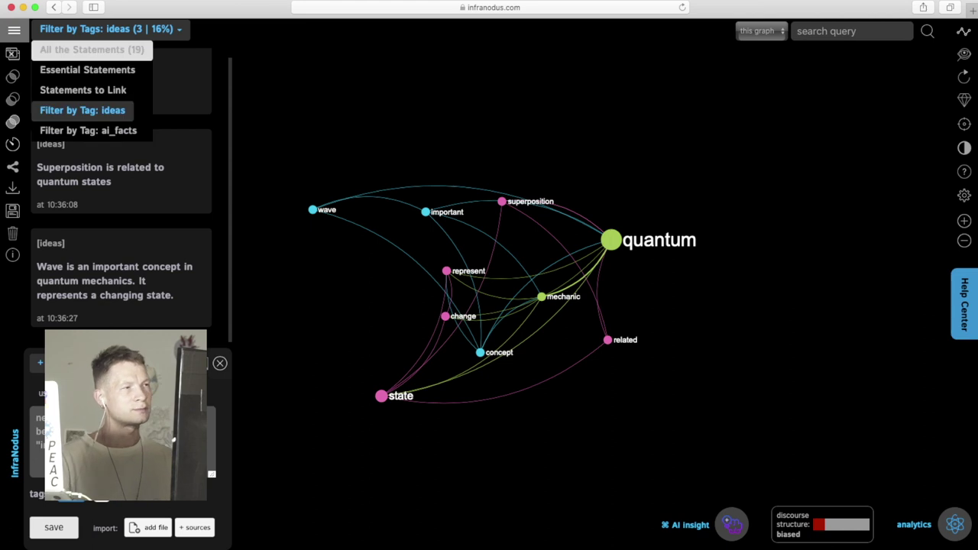
click(91, 51)
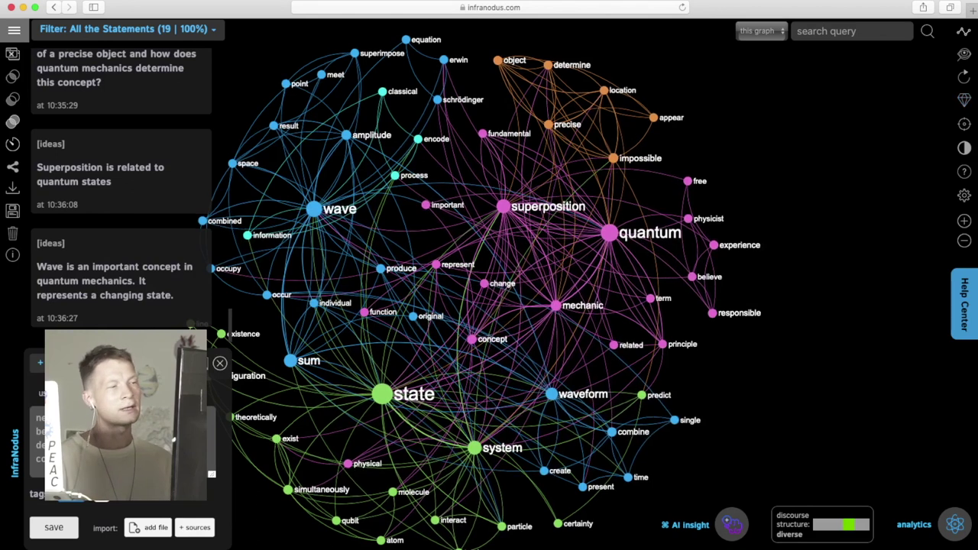
scroll(122, 187, up, 5)
scroll(122, 187, down, 5)
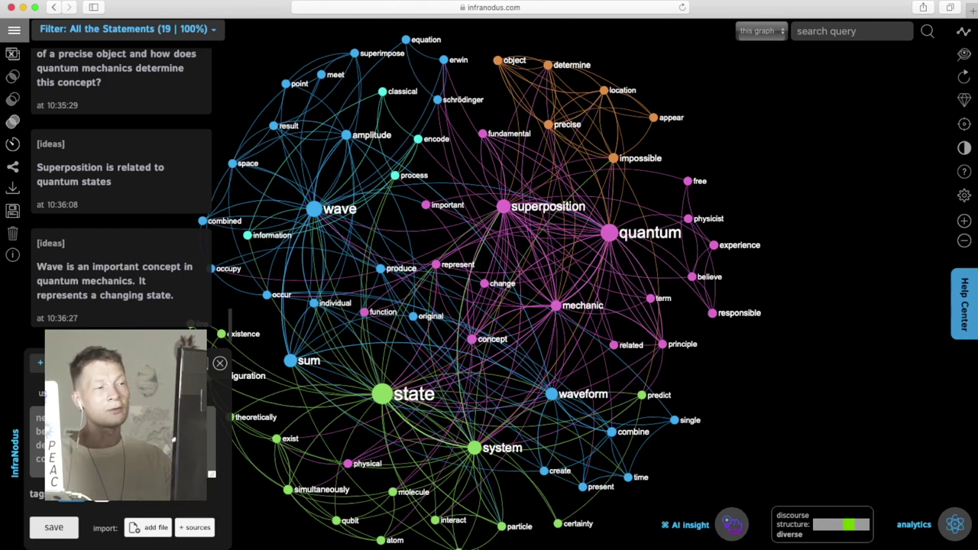
- Review the statements containing wave by selecting its node, and clear the selection
drag(336, 252, 413, 284)
click(391, 240)
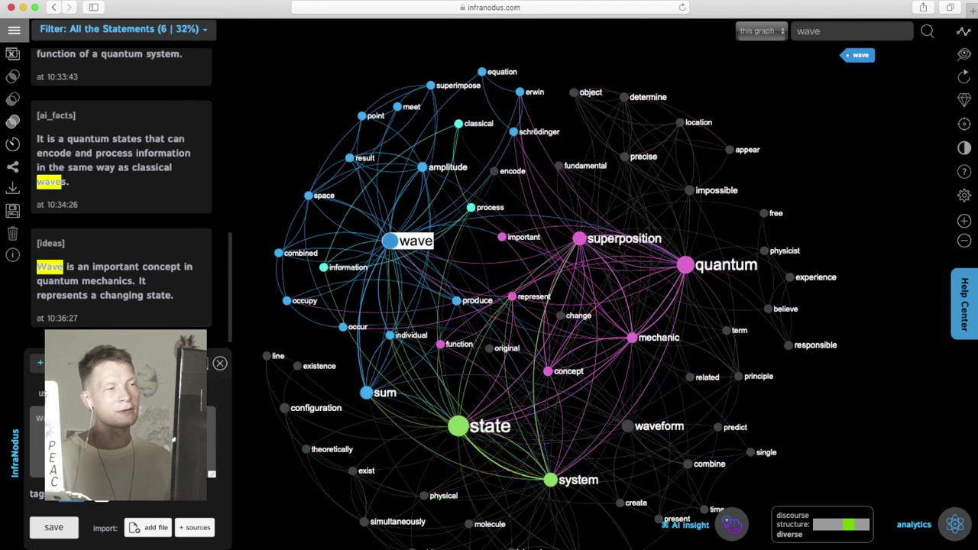
click(391, 241)
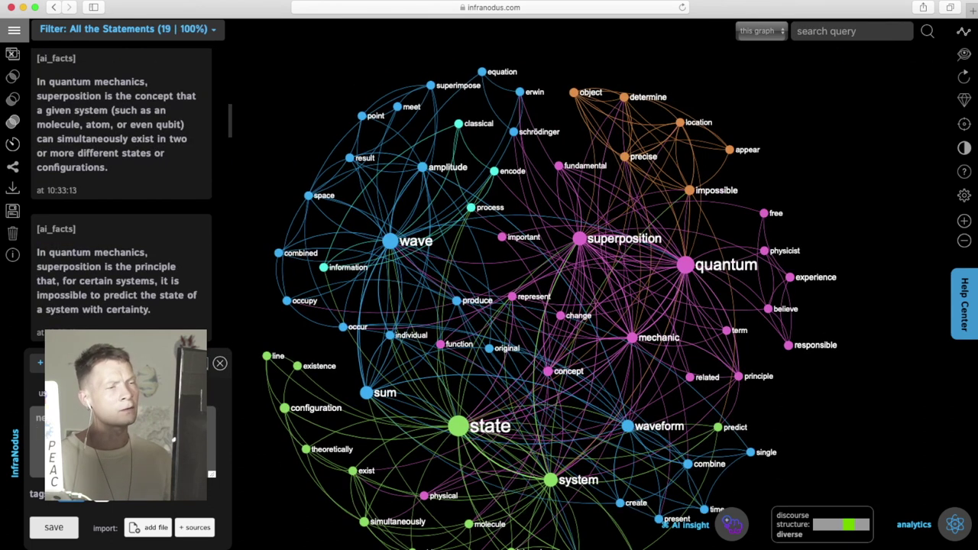
- Select the amplitude, wave, superposition, quantum and mechanic nodes as the terms for AI insight
click(439, 166)
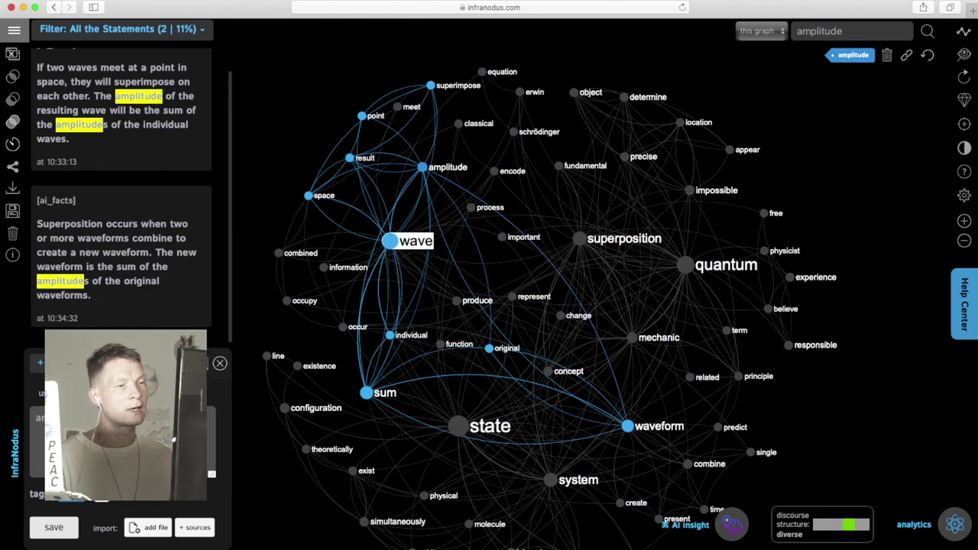
click(404, 241)
click(615, 238)
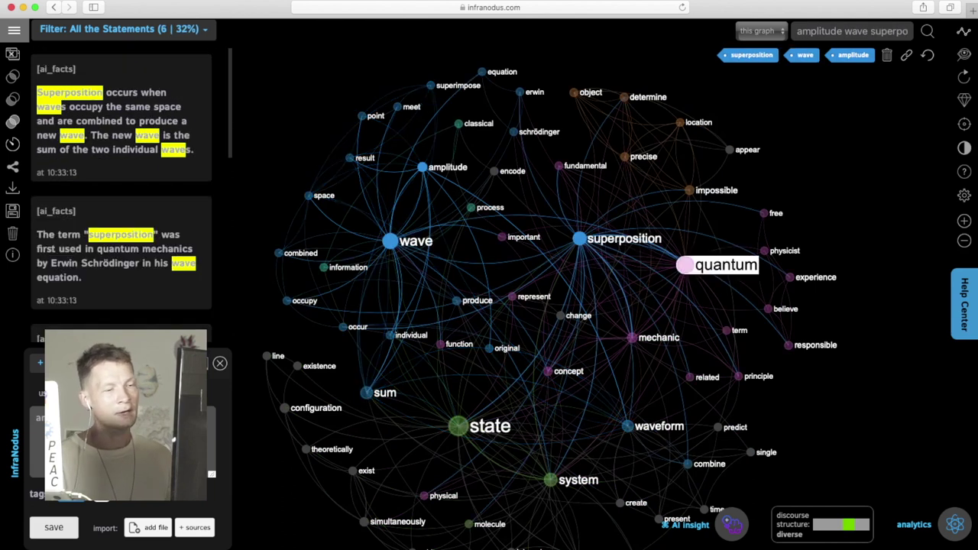
click(718, 264)
click(732, 524)
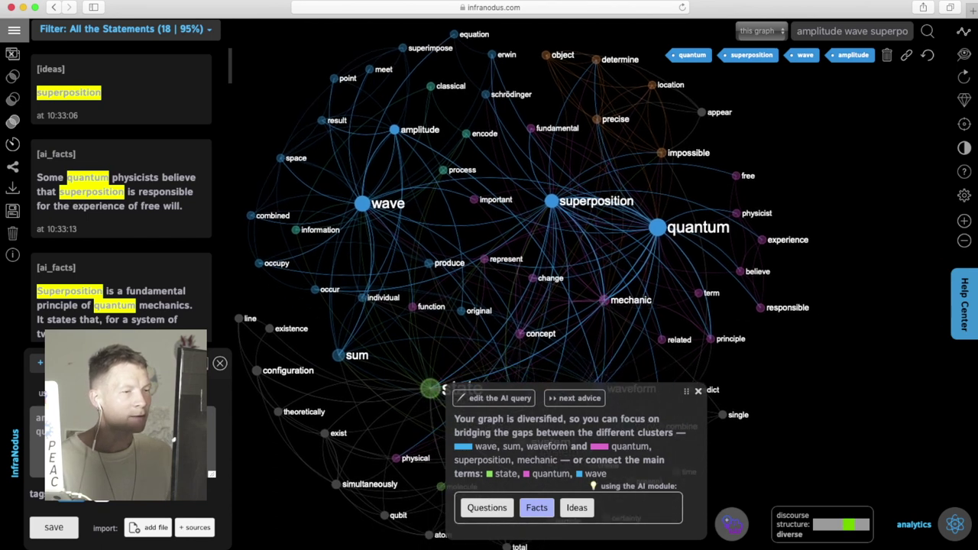
click(612, 300)
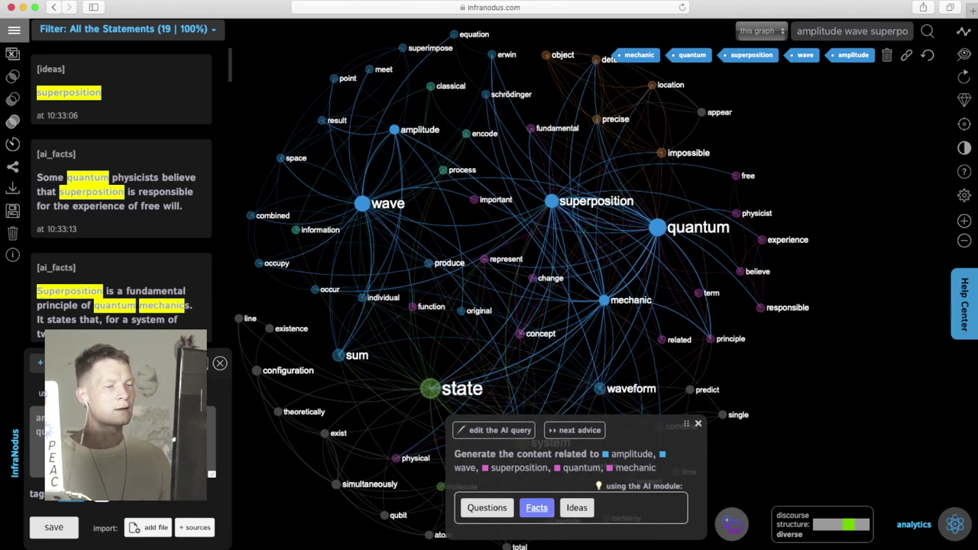
- Generate an AI fact from the selected terms, save it to the graph, and close the AI insight
click(536, 508)
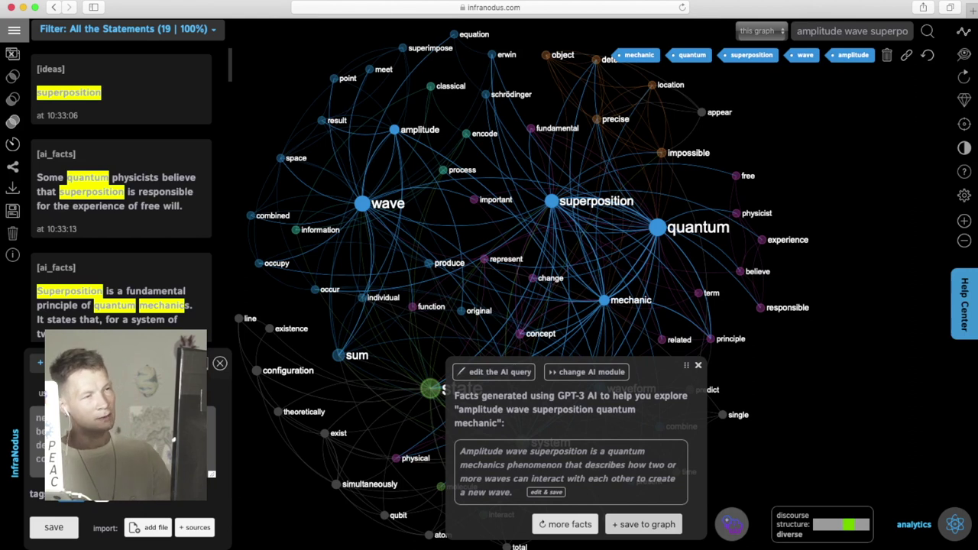
click(643, 524)
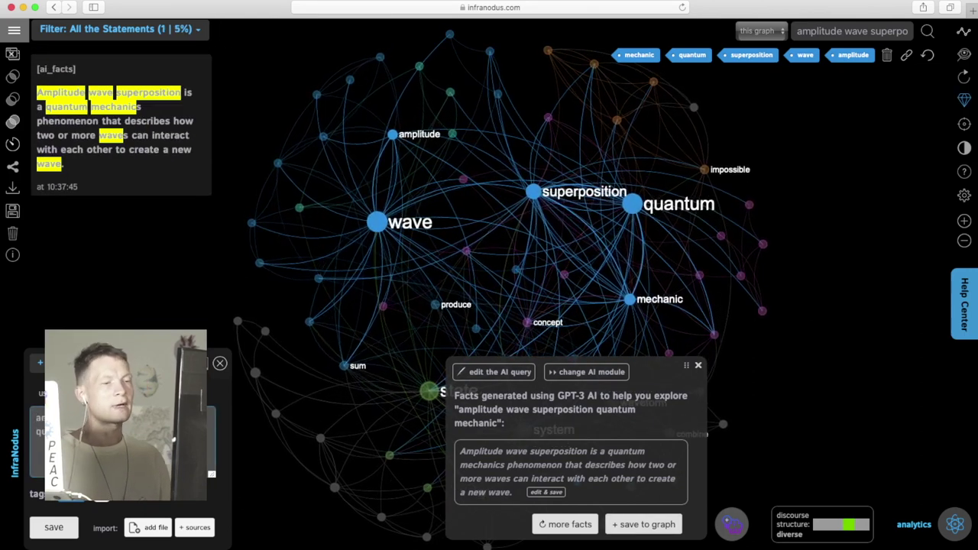
click(698, 365)
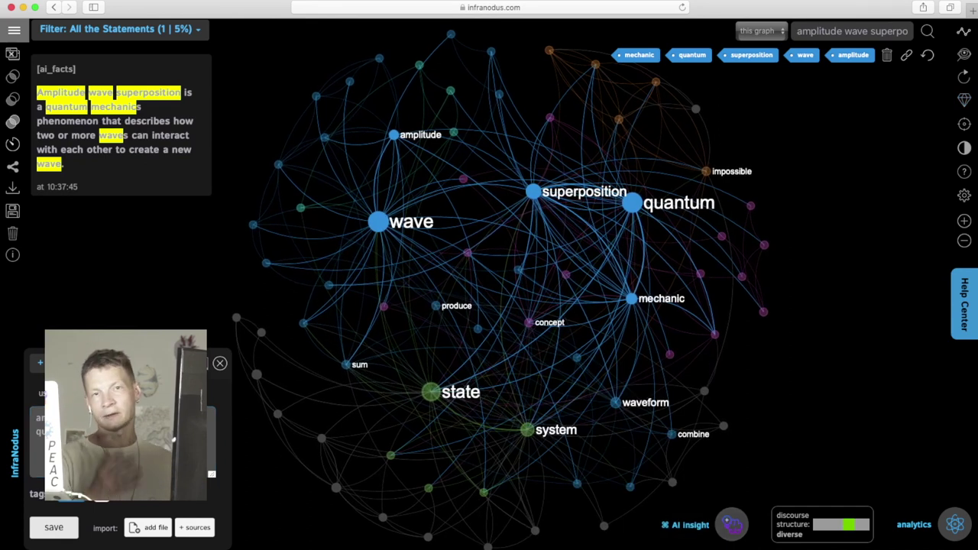